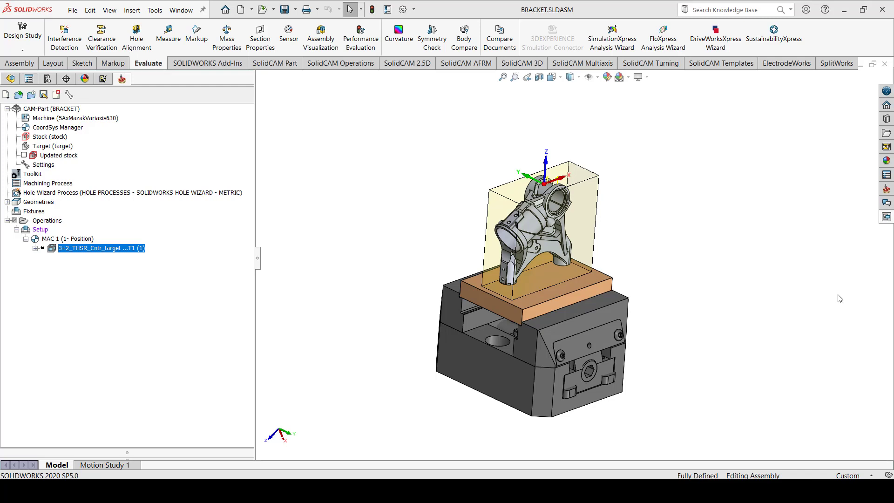
Open the 3+2_THSR_Cntr_target roughing operation for editing and set its 3+2 tilting strategy mode to Manual.
right_click(134, 249)
click(261, 120)
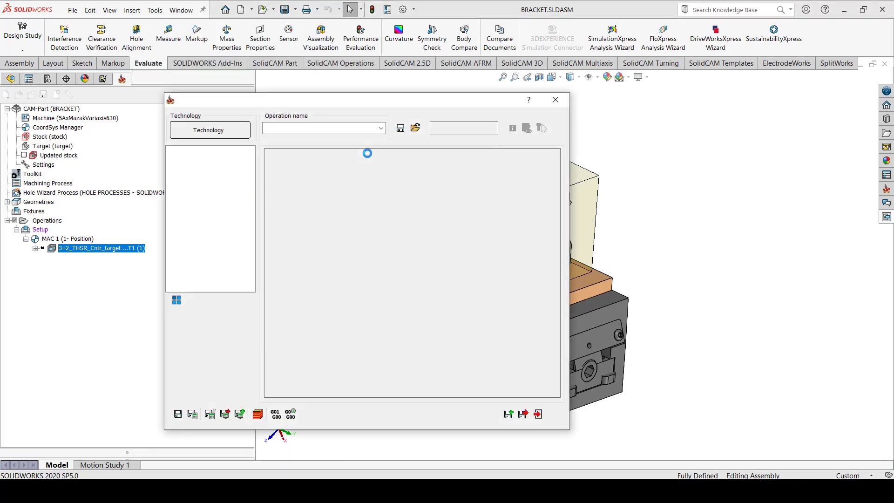
drag(391, 104, 458, 99)
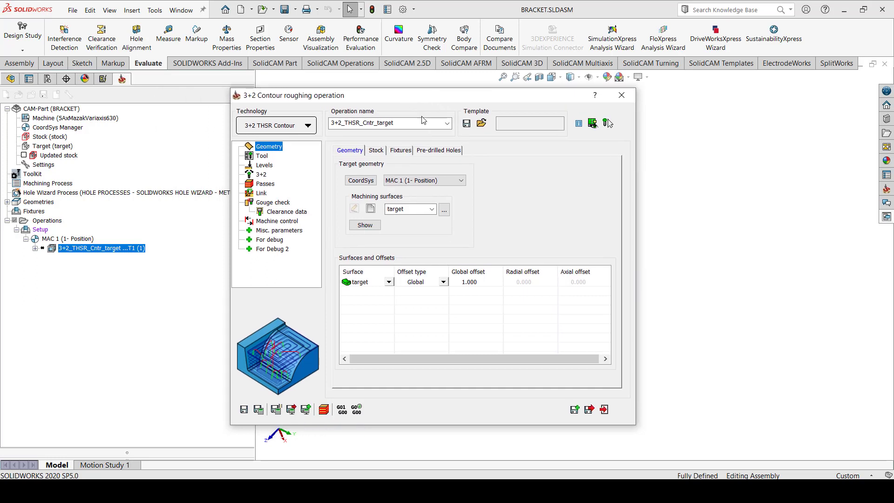
click(260, 175)
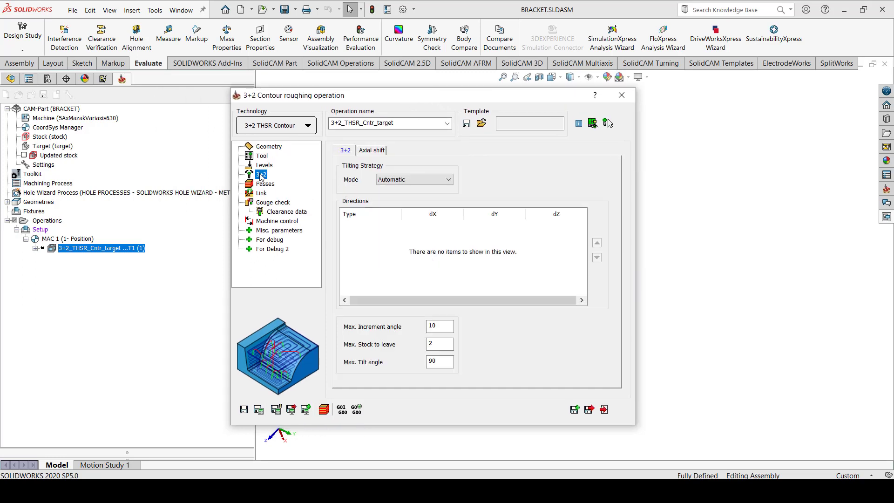
click(449, 181)
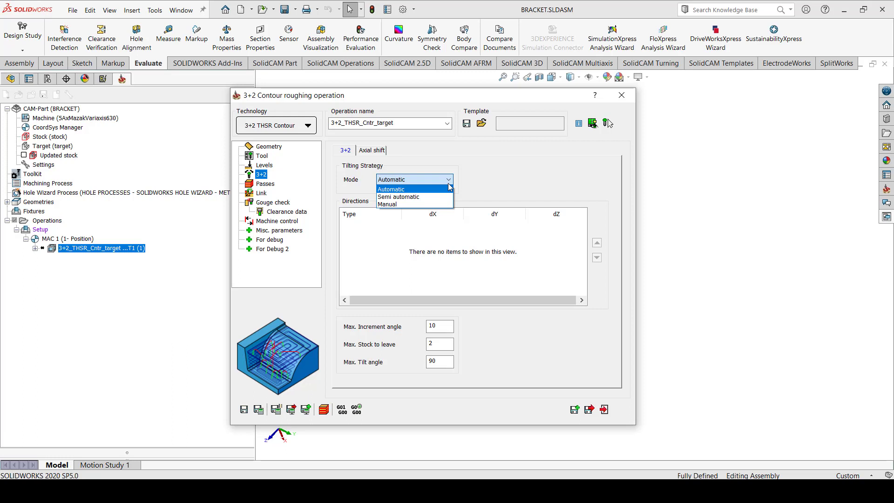
click(429, 205)
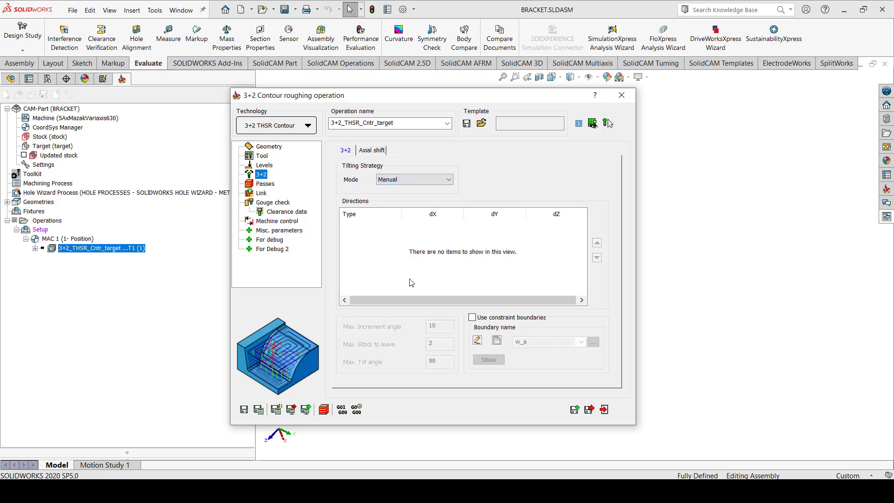
drag(410, 101, 455, 101)
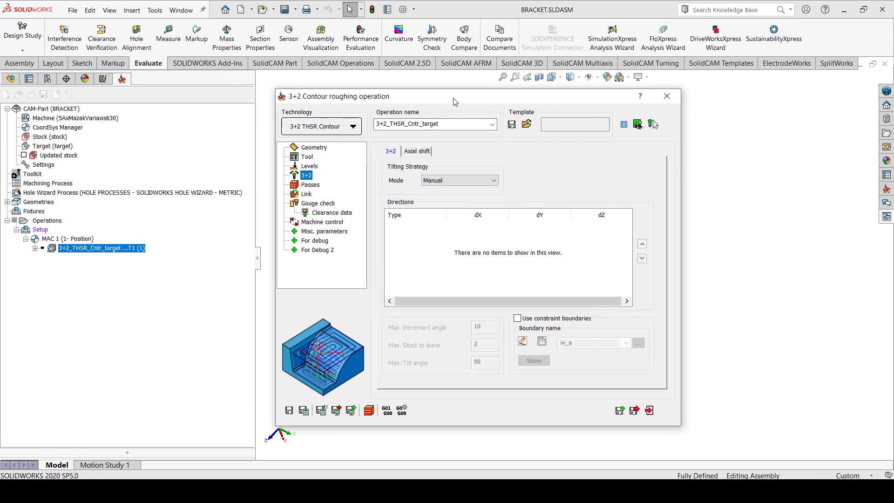
Add a tilting direction along +Z by selecting the top face of the transparent stock box.
right_click(412, 232)
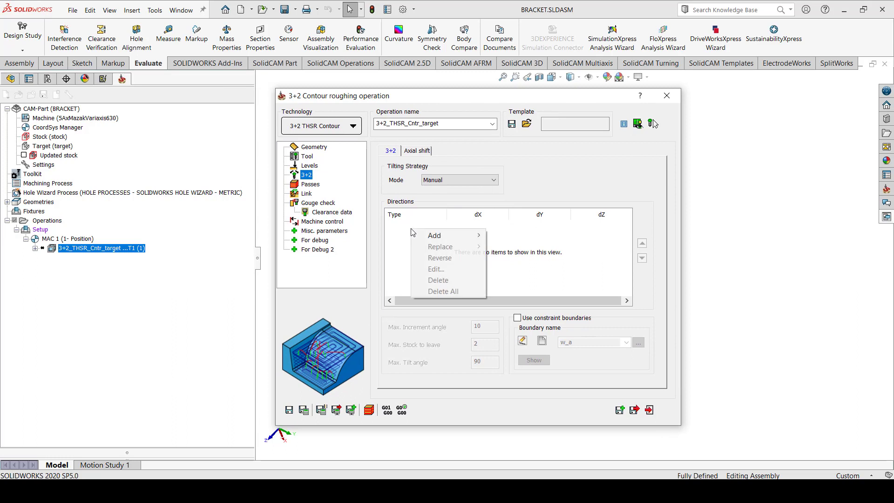
mouse_move(420, 240)
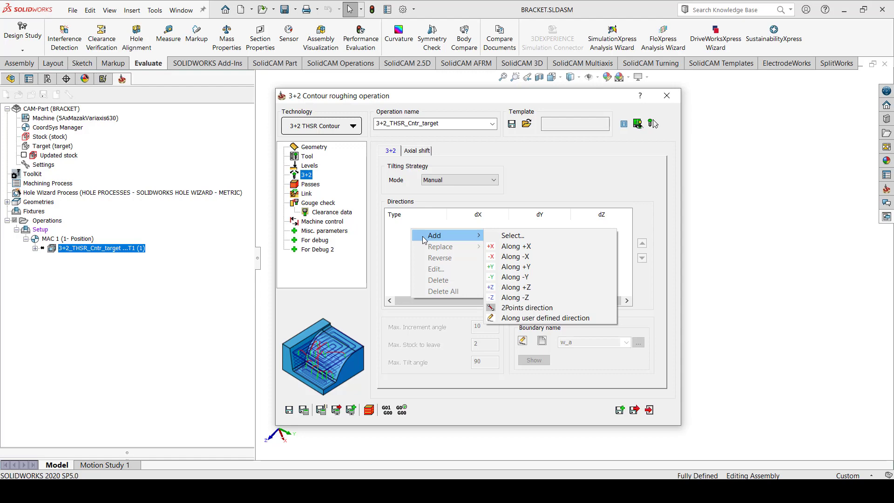
click(509, 237)
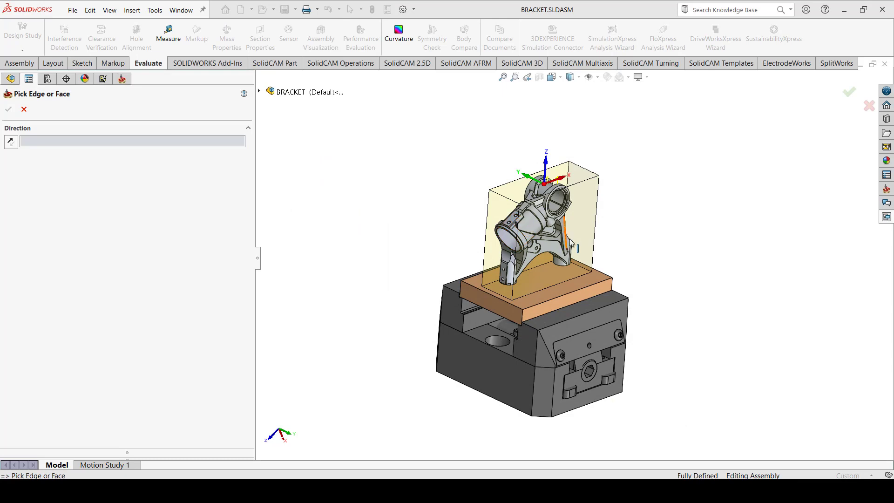
click(579, 176)
click(9, 109)
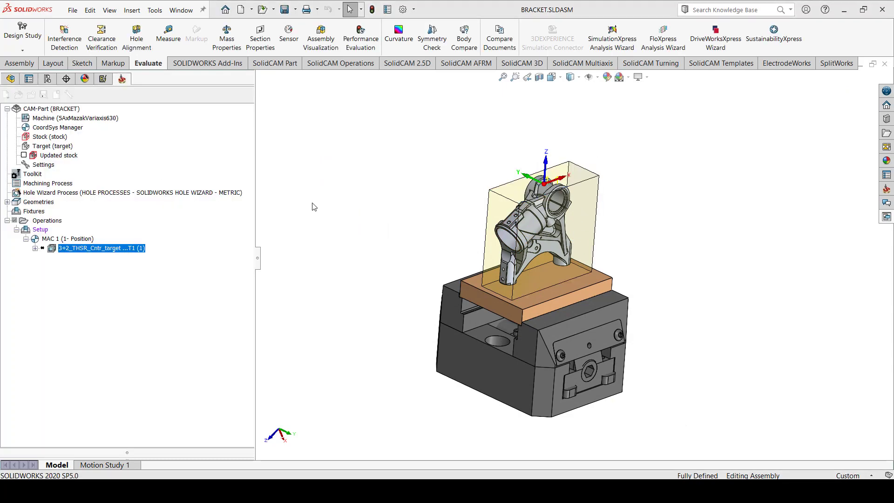
Add a second tilting direction along -Y by selecting the stock box's wide side face on that side.
right_click(443, 254)
mouse_move(493, 258)
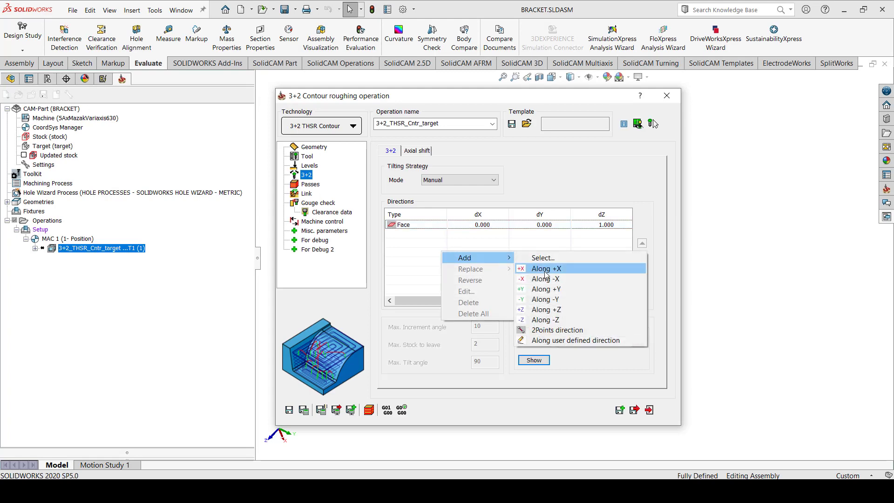
click(548, 258)
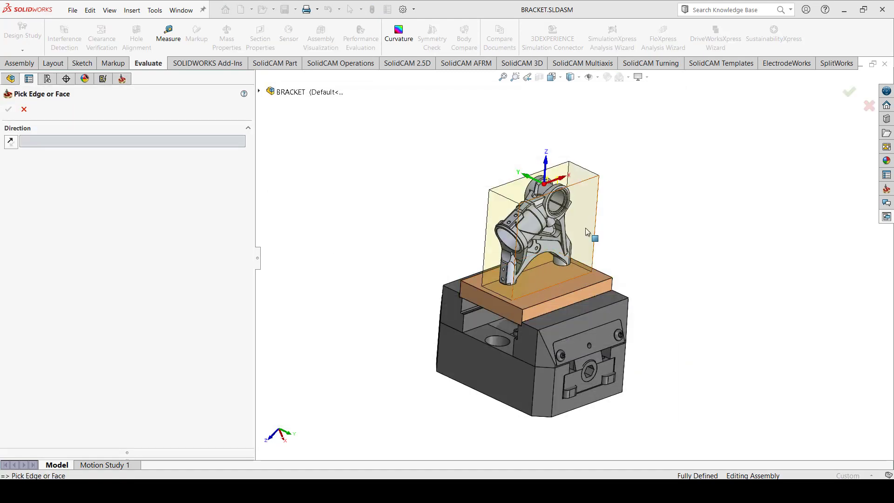
click(586, 232)
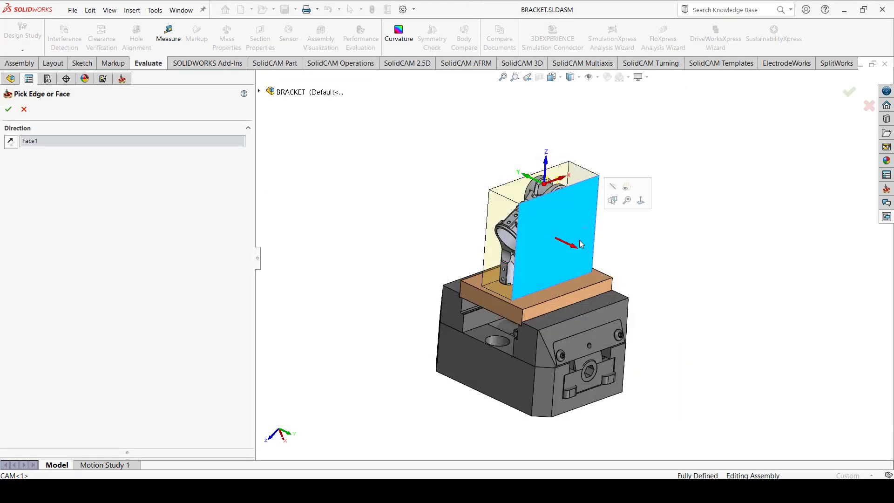
click(8, 109)
Add a third tilting direction along -X by selecting the stock box's narrow end face on that side.
right_click(472, 269)
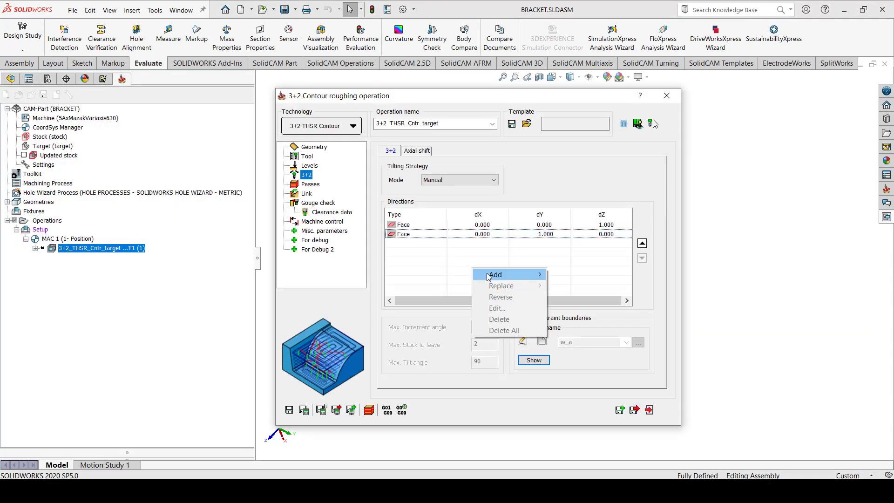
mouse_move(490, 278)
click(575, 275)
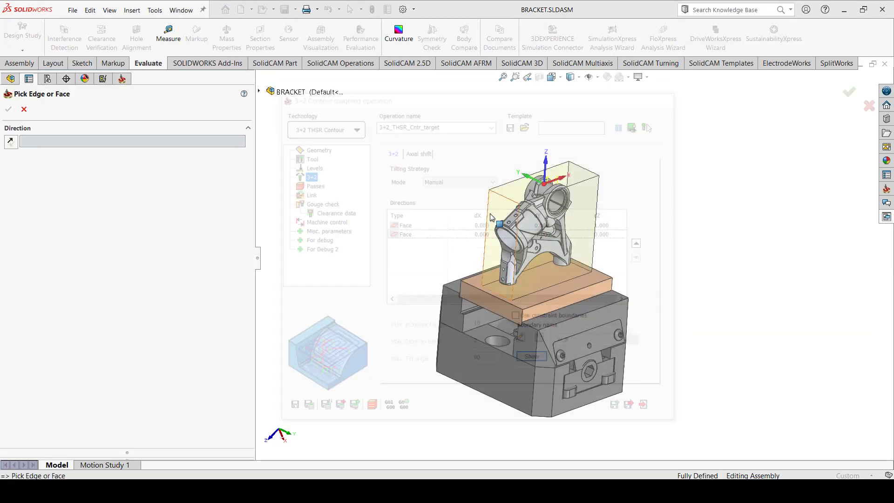
click(497, 217)
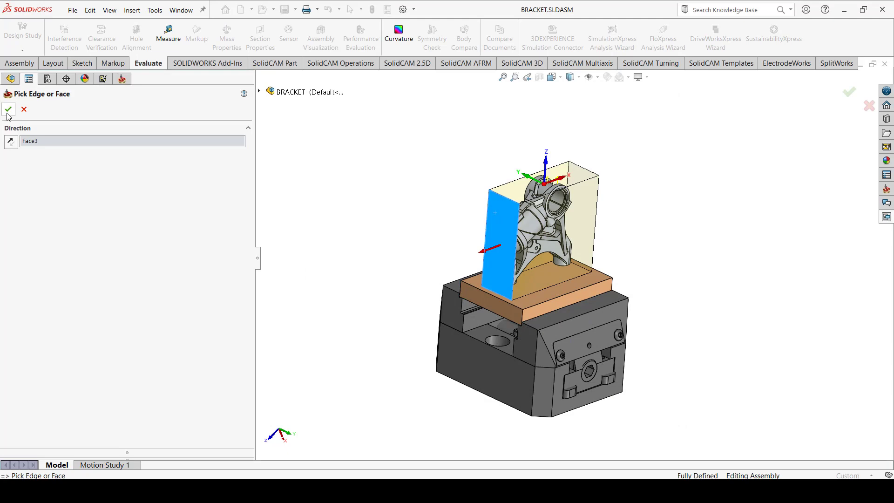
click(9, 109)
Add a fourth tilting direction along +Y by selecting the stock box's wide face opposite the -Y one.
right_click(445, 254)
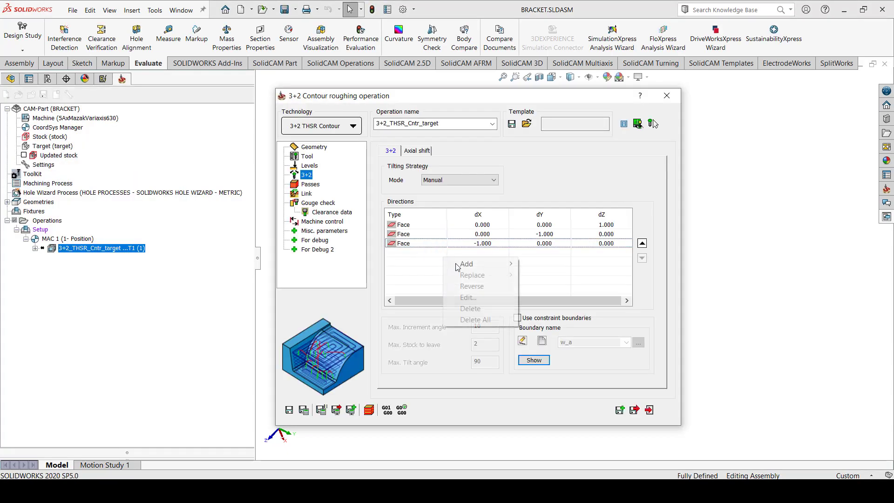
mouse_move(466, 263)
click(564, 271)
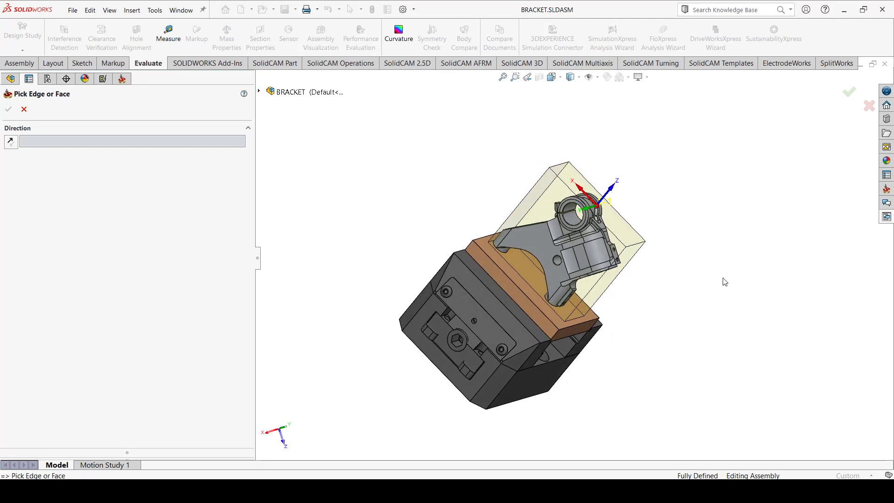
click(558, 206)
click(9, 111)
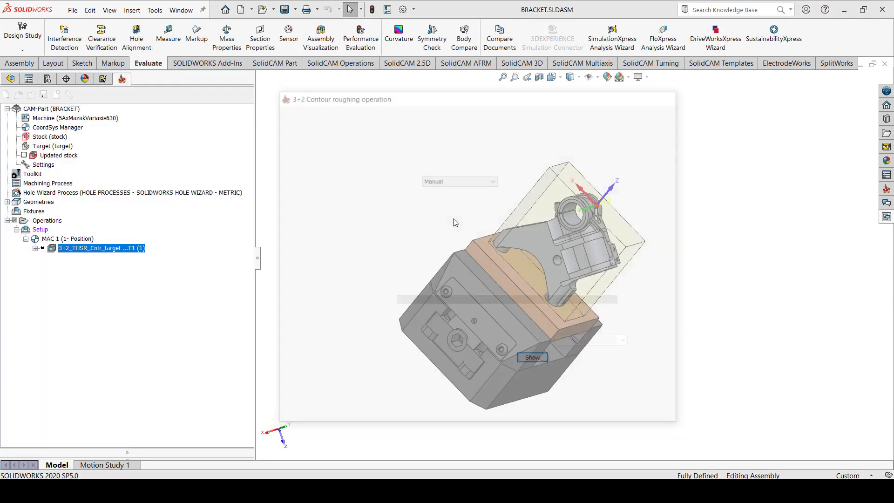
Add a fifth tilting direction along +X by selecting the stock box's remaining narrow end face.
right_click(459, 267)
mouse_move(489, 272)
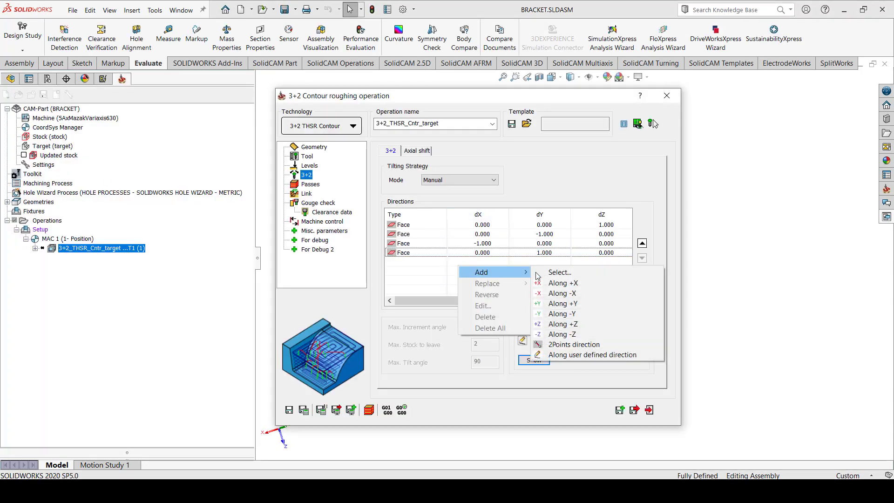
click(556, 272)
middle_drag(702, 227, 781, 272)
click(482, 234)
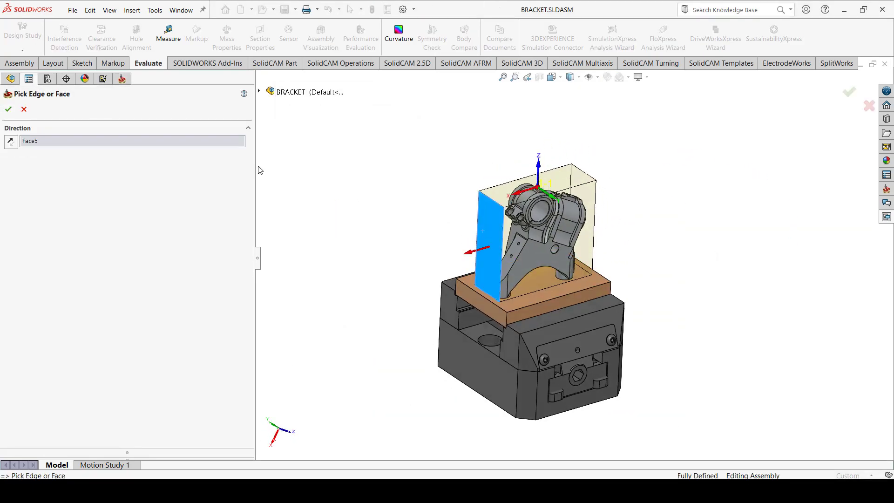
key(Return)
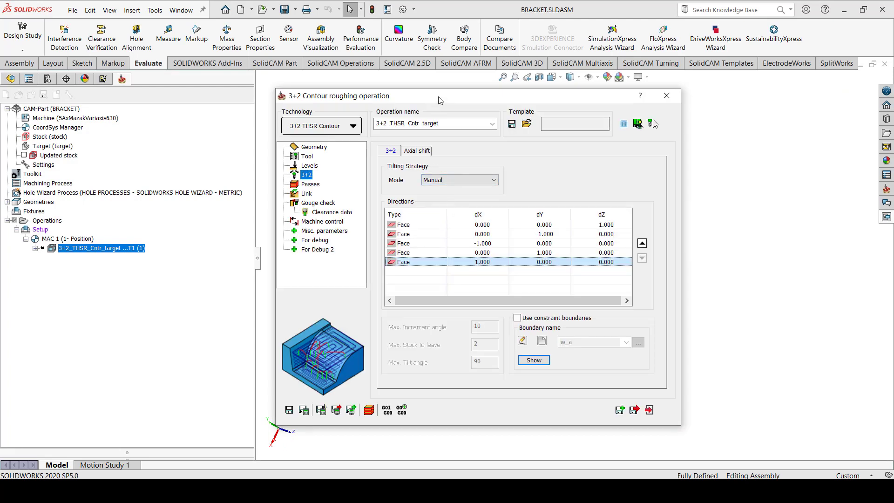
Add a sixth tilting direction by selecting the flat angled face around the bracket's large inclined bore.
drag(440, 100, 207, 99)
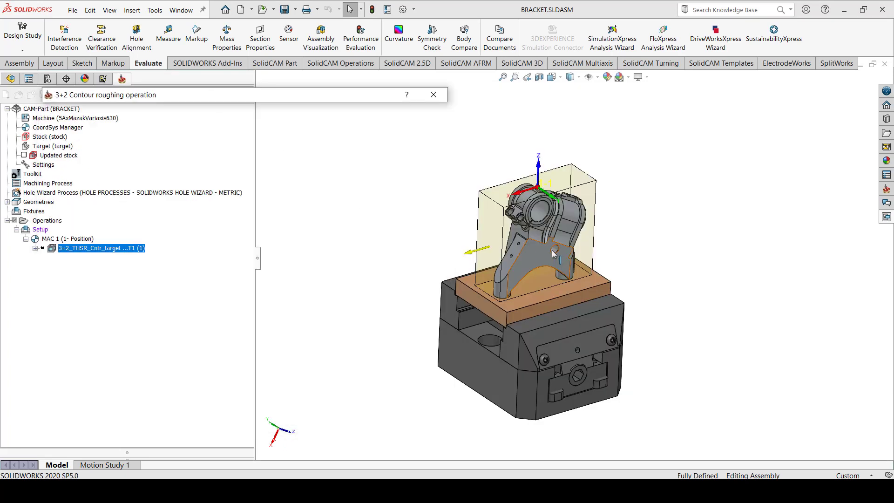
scroll(552, 254, down, 2)
middle_drag(556, 253, 468, 192)
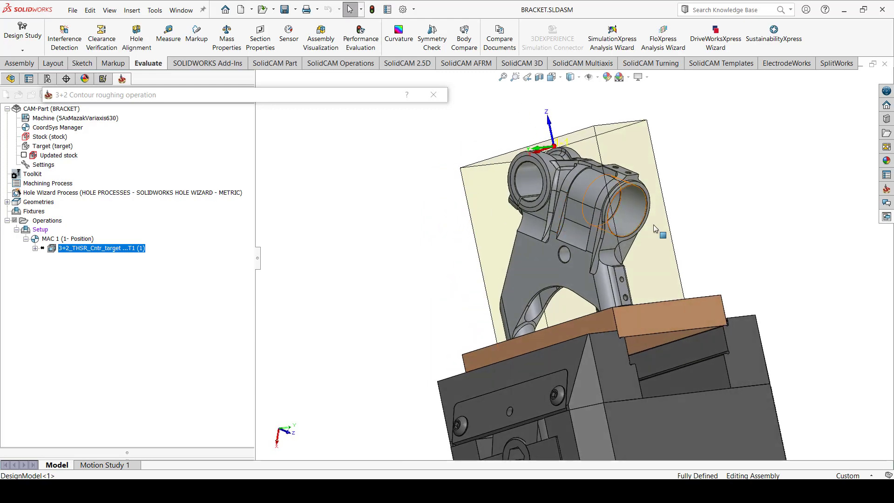
scroll(655, 228, down, 5)
middle_drag(606, 239, 577, 238)
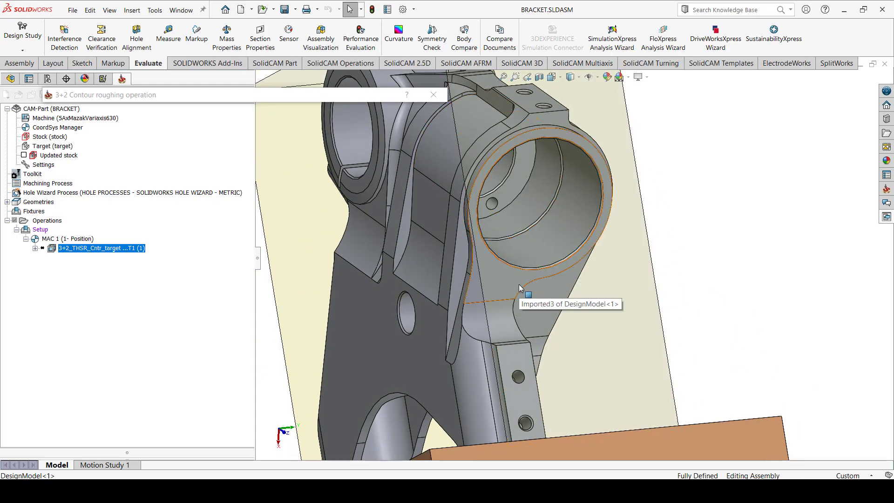
click(297, 94)
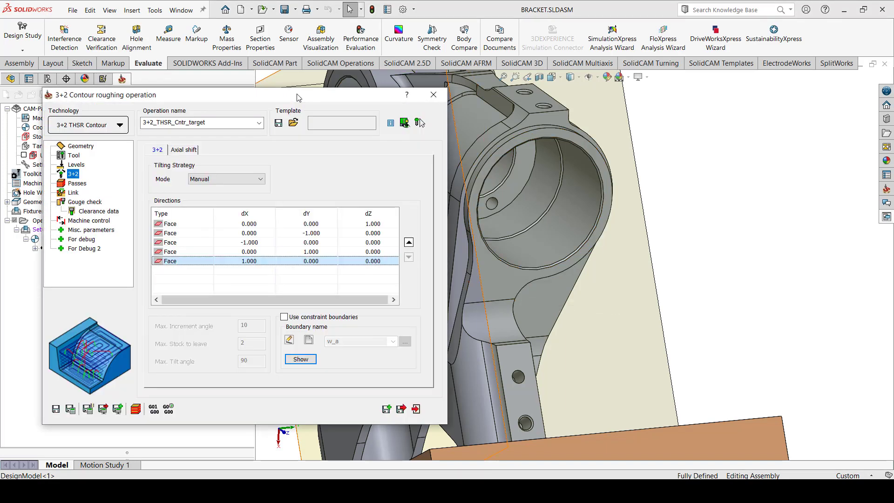
right_click(190, 276)
mouse_move(209, 278)
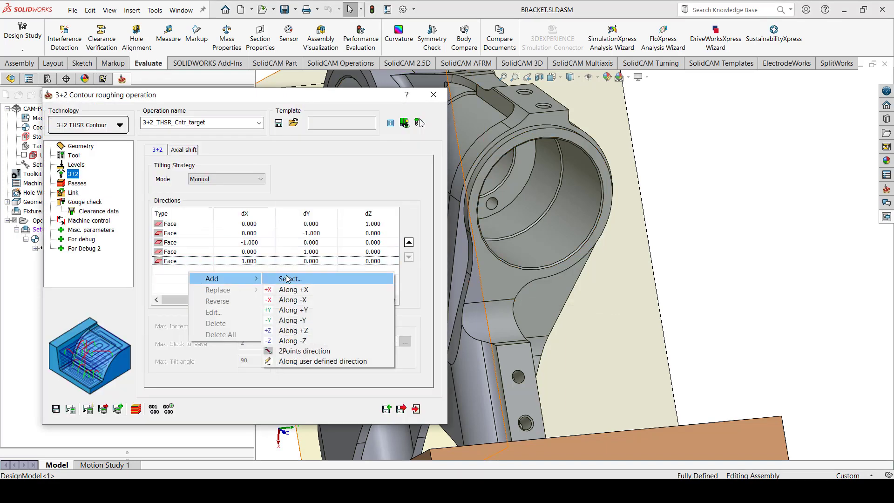
click(293, 278)
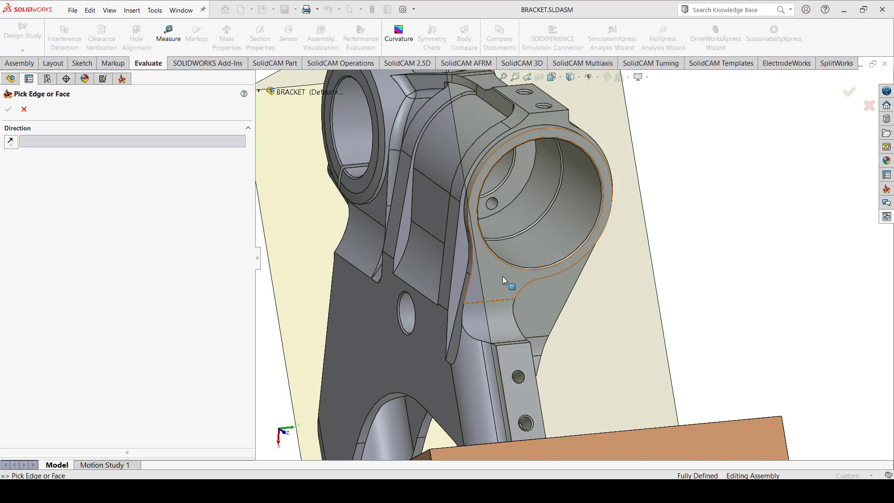
click(503, 280)
middle_drag(419, 252, 553, 276)
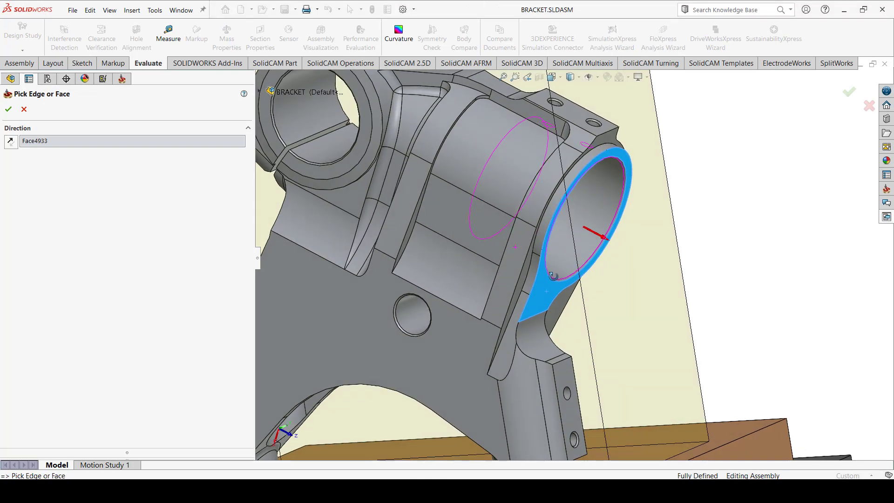
scroll(577, 266, up, 5)
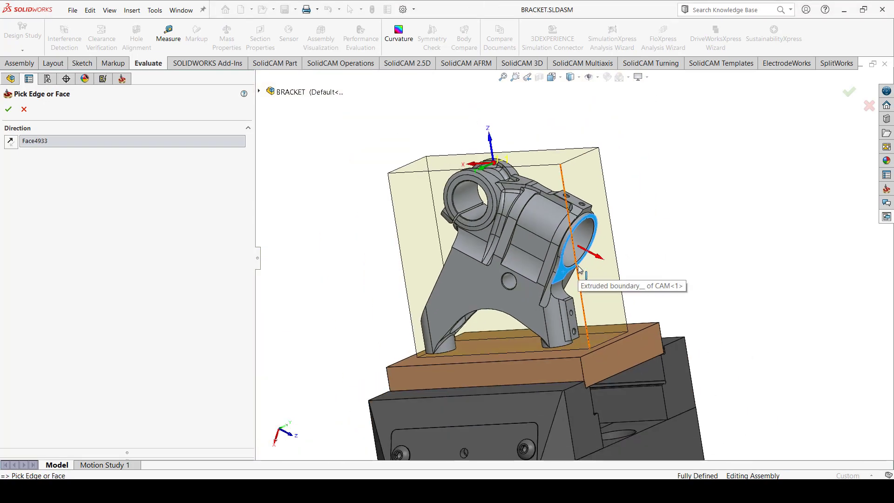
click(8, 109)
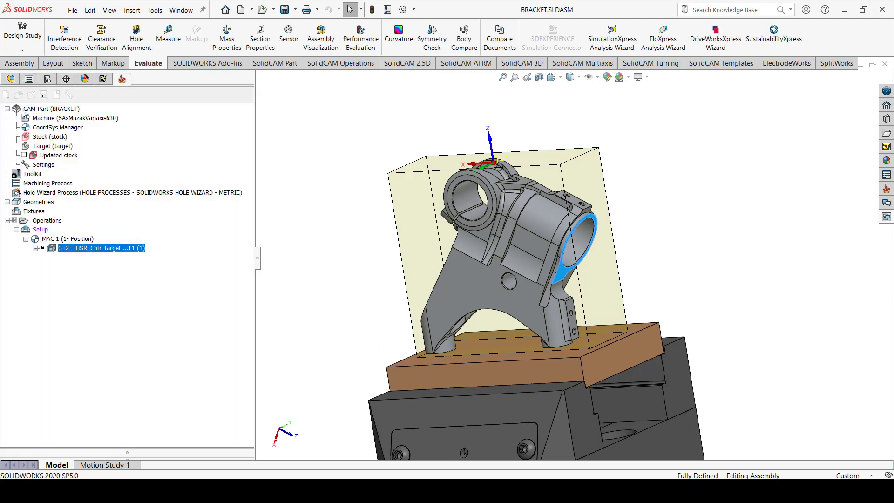
Review the operation's bull nose mill data and its dynamic holder checking settings.
drag(232, 98, 573, 85)
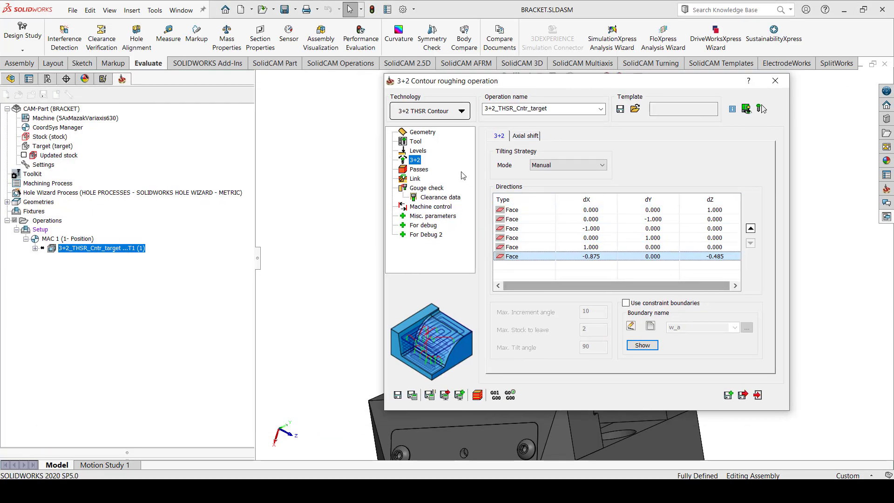
click(418, 142)
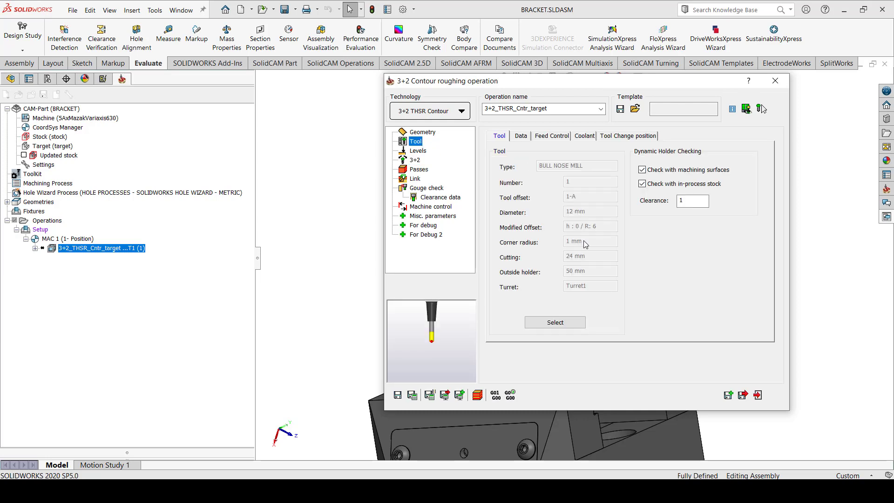
scroll(436, 322, up, 5)
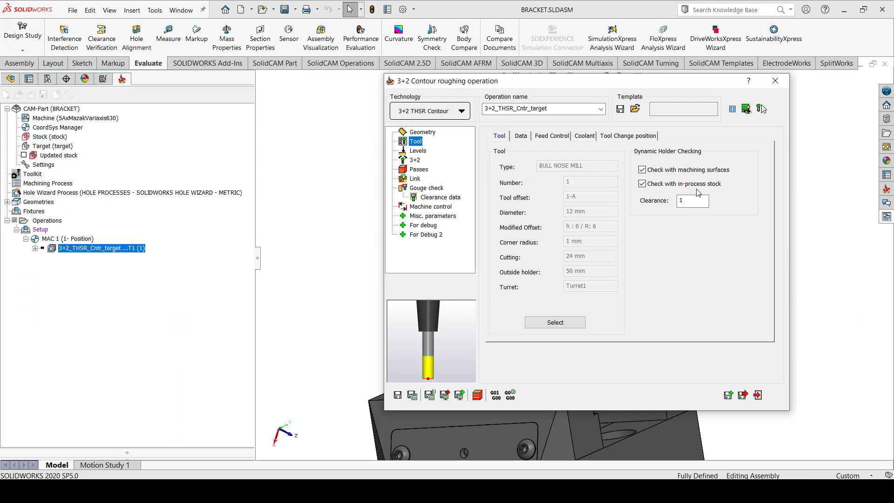
mouse_move(708, 186)
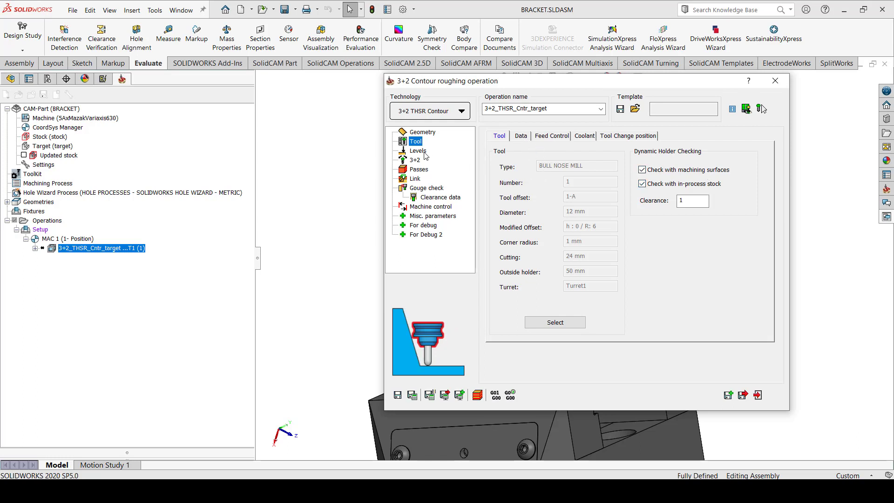
Review the roughing operation's target geometry, stock definition, manual tilting directions, and step down and step over settings.
click(422, 133)
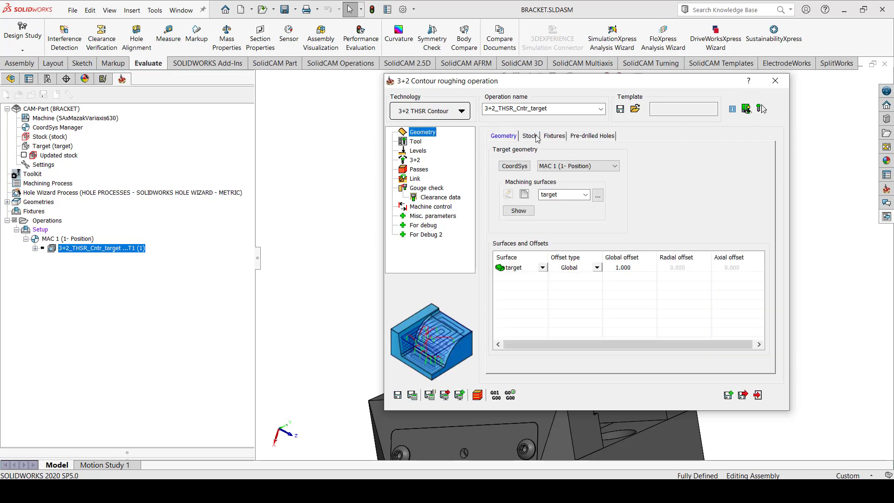
click(536, 136)
mouse_move(674, 229)
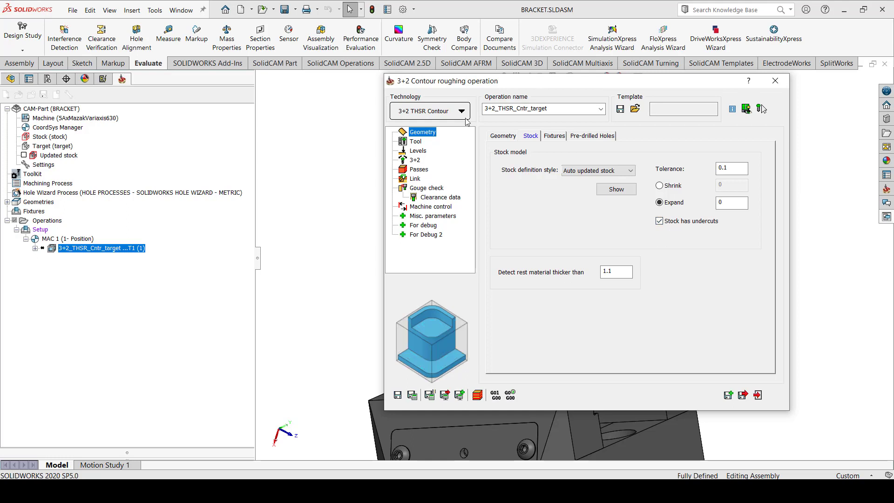
click(415, 161)
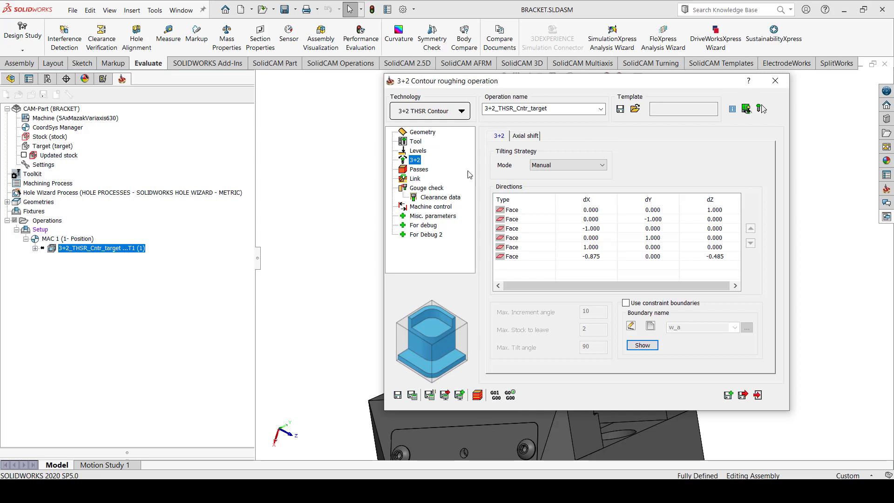
click(418, 170)
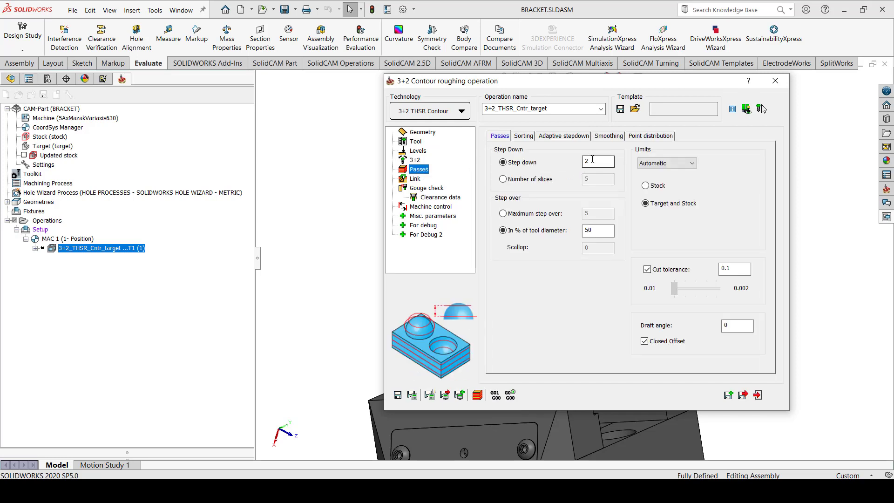
click(585, 230)
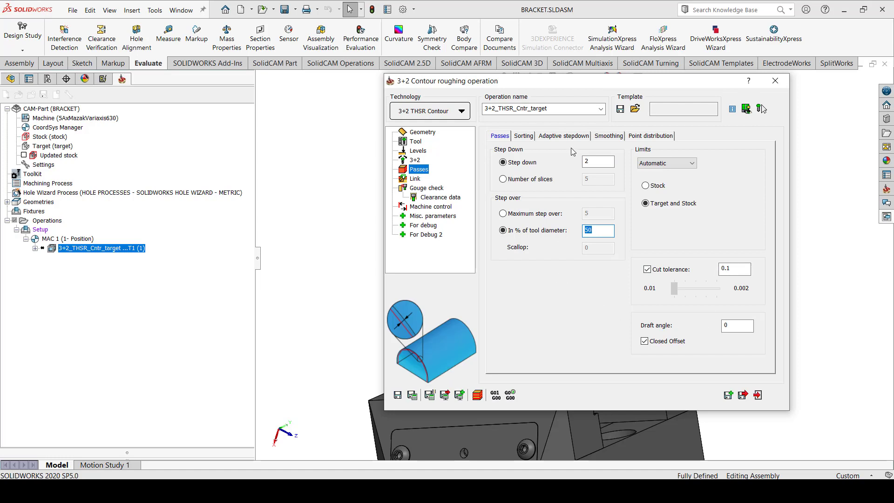
Save and close the 3+2 contour roughing operation, and calculate its tool path.
click(397, 395)
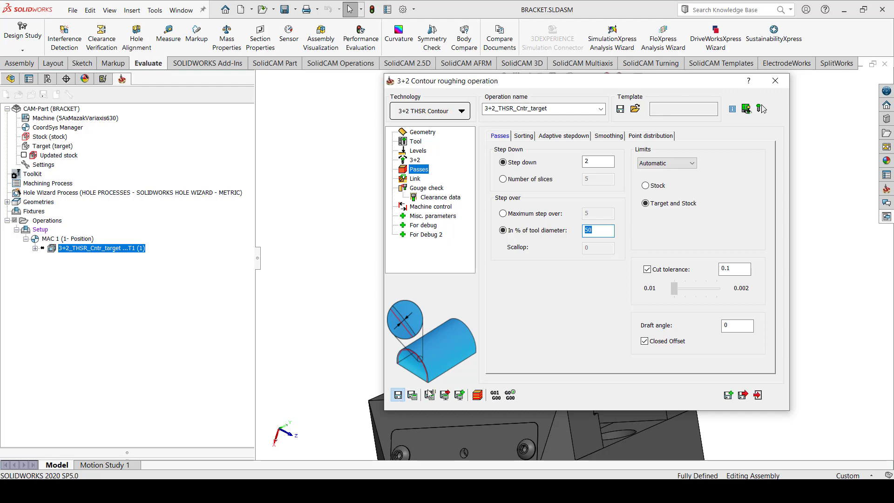
click(776, 81)
right_click(100, 250)
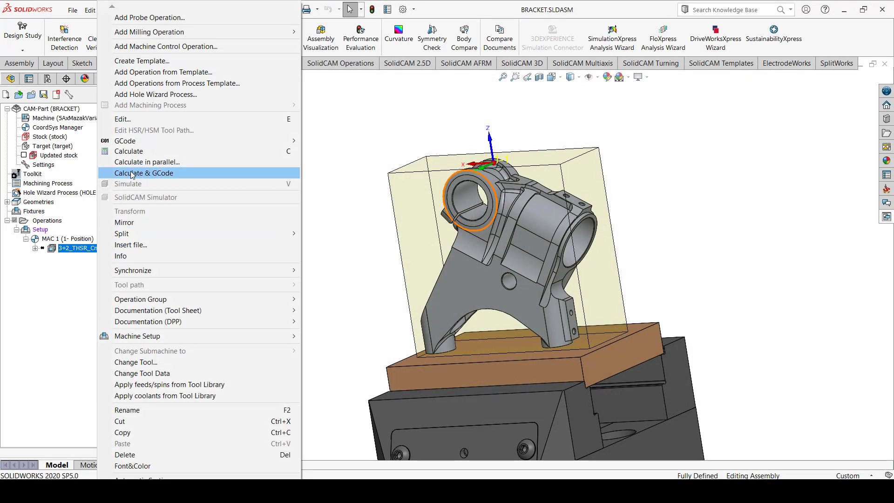
click(132, 151)
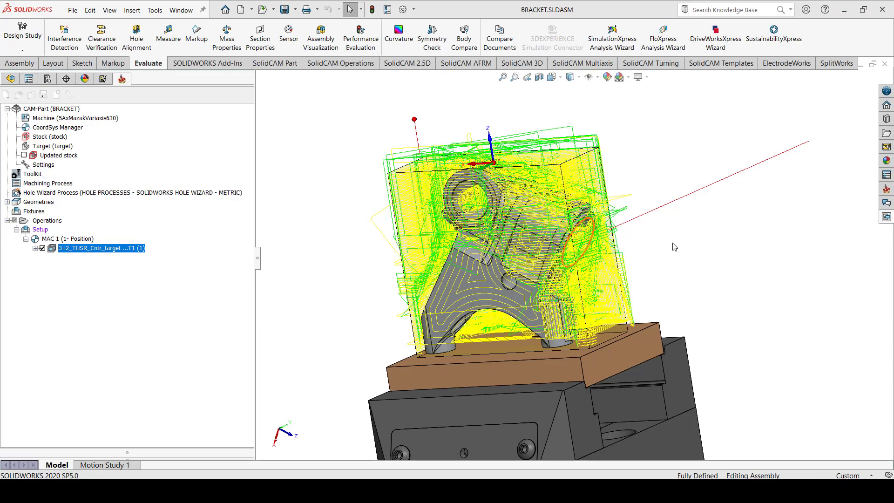
Simulate the roughing operation in SolidVerify at maximum speed and inspect the machined bracket from several angles.
middle_drag(680, 247, 603, 264)
scroll(603, 264, down, 2)
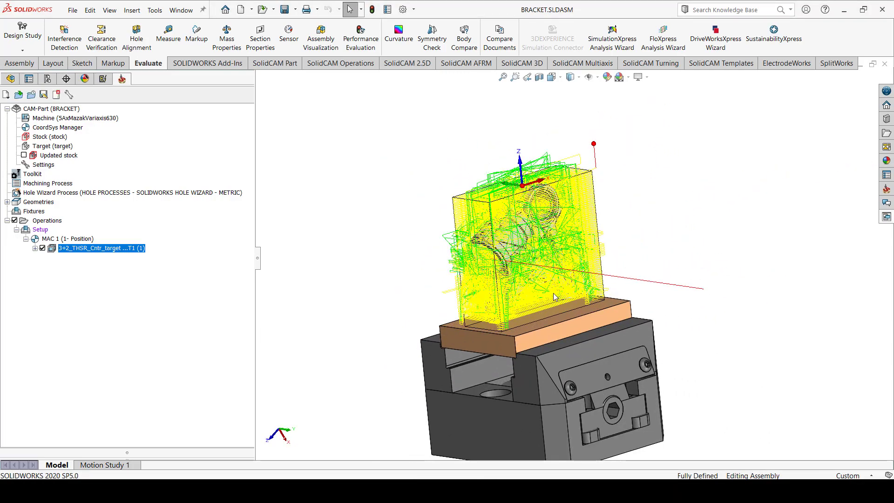
right_click(125, 250)
click(149, 185)
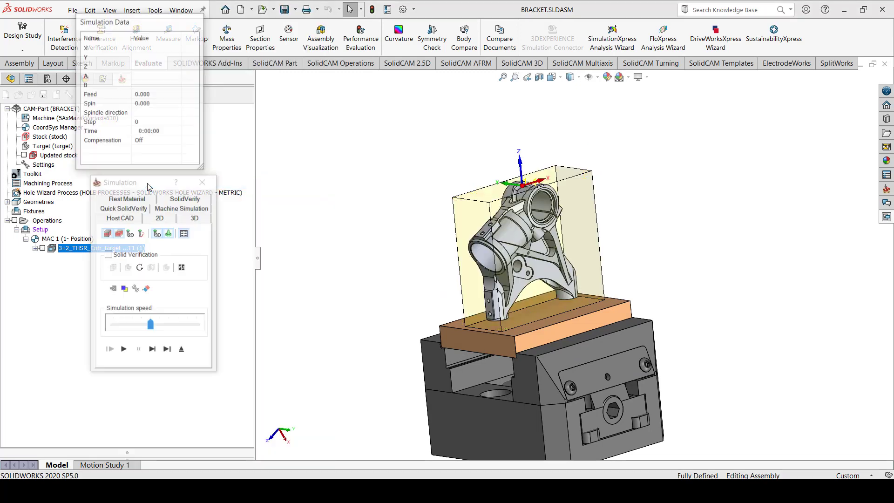
click(186, 198)
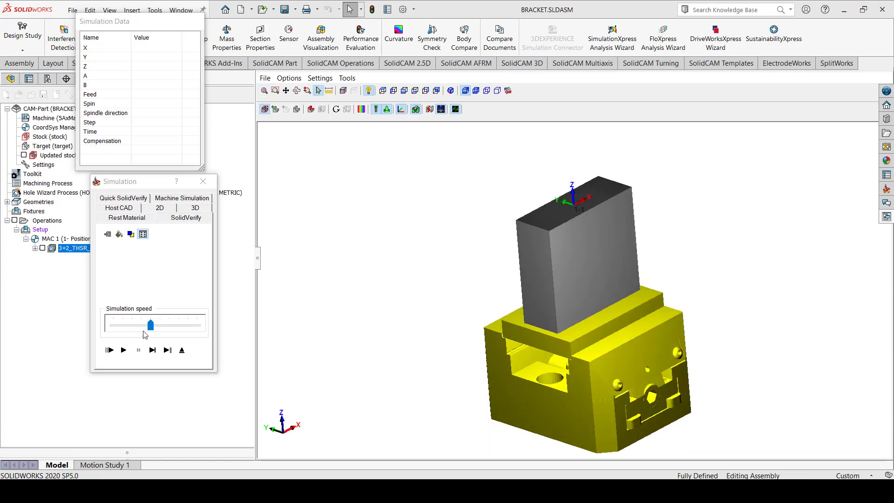
drag(150, 326, 198, 326)
click(124, 350)
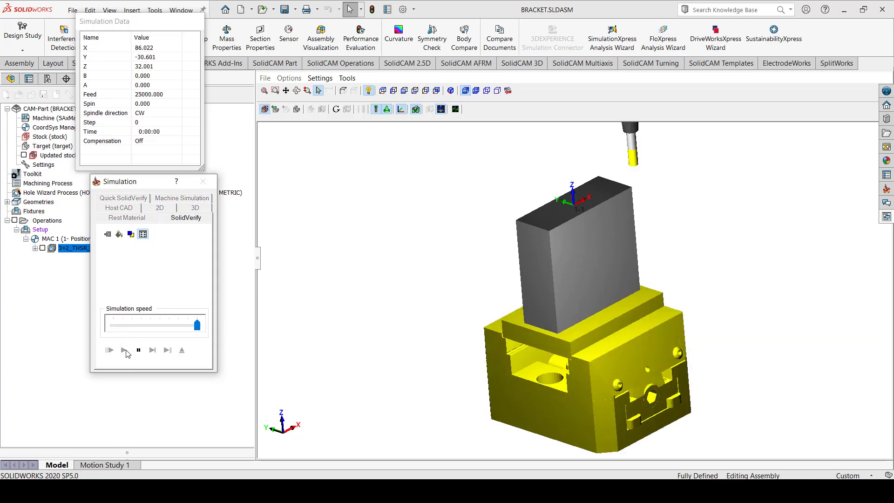
scroll(602, 248, up, 3)
mouse_move(603, 248)
middle_down()
mouse_move(619, 241)
mouse_move(599, 238)
middle_up()
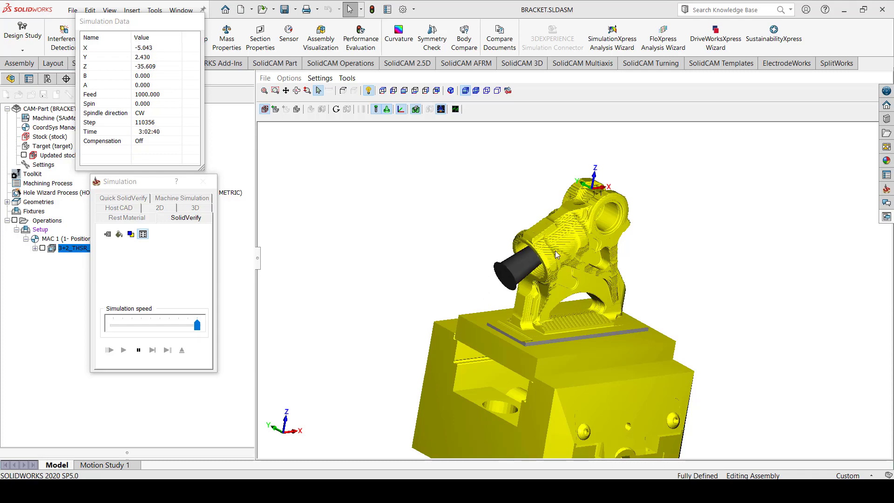
middle_drag(546, 292, 606, 321)
scroll(597, 323, up, 6)
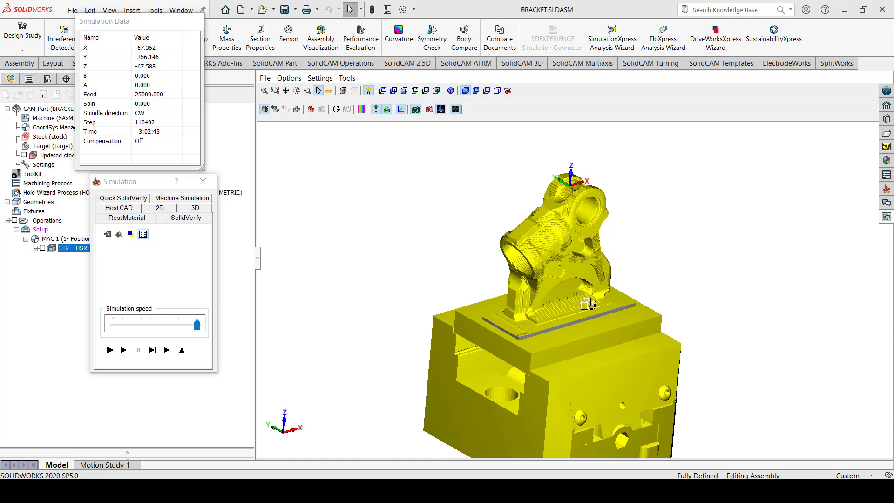
Exit the simulation and hide the roughing operation's tool path on the model.
click(183, 350)
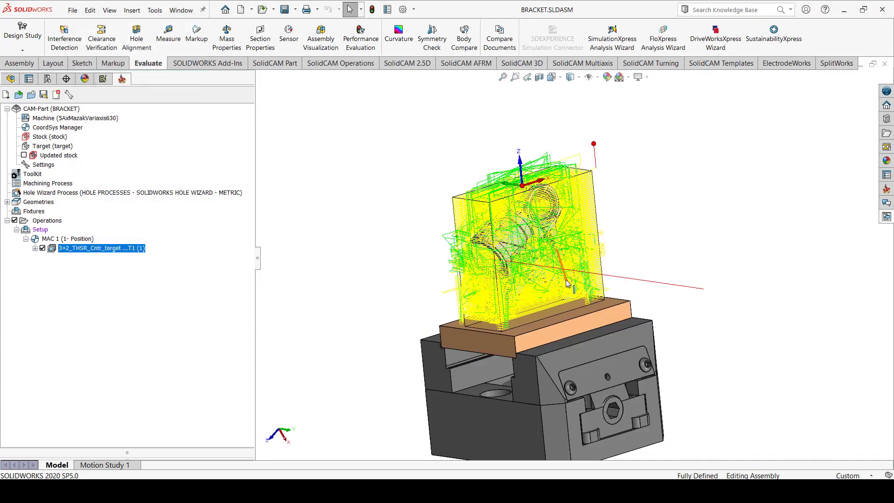
click(42, 248)
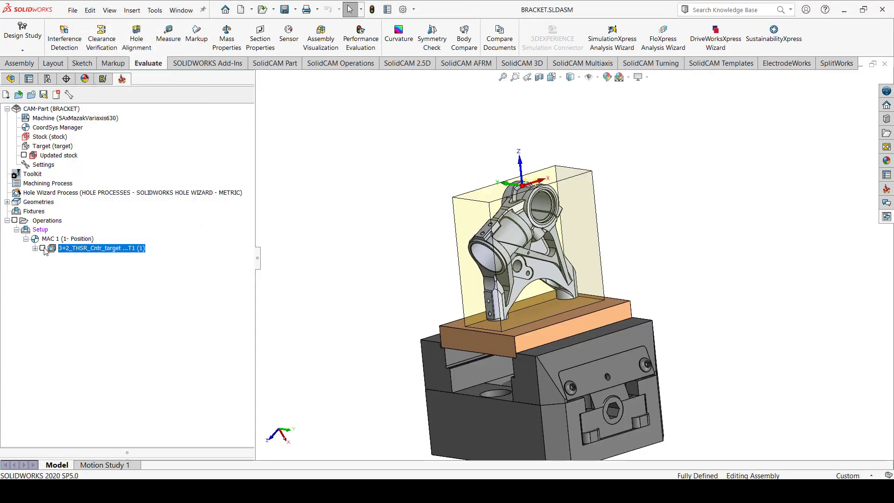